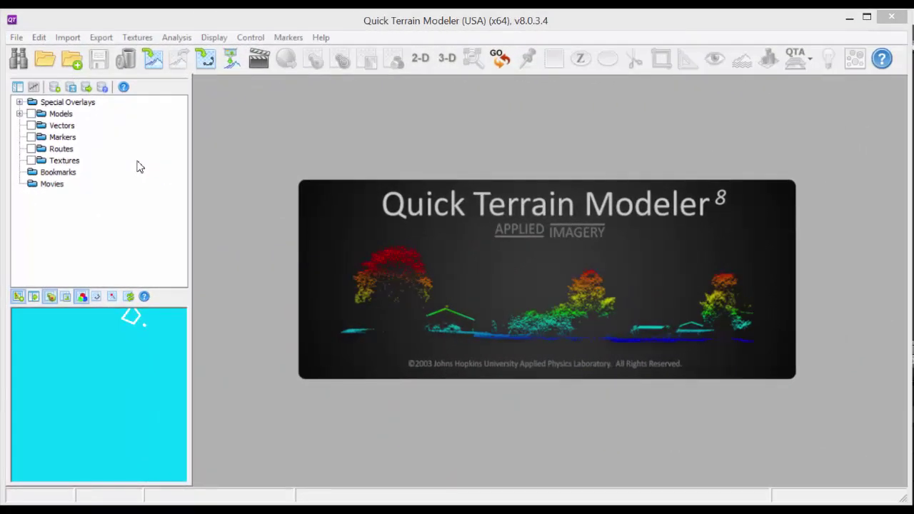
# - Open Des Moines_All Returns_DSM.tif from the Des Moines Surface Models folder as a surface model
pyautogui.click(45, 61)
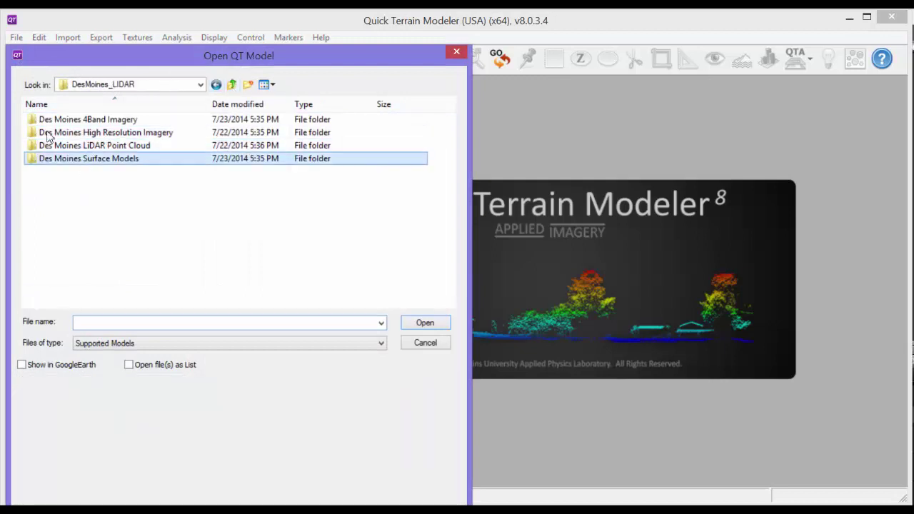
pyautogui.press('Return')
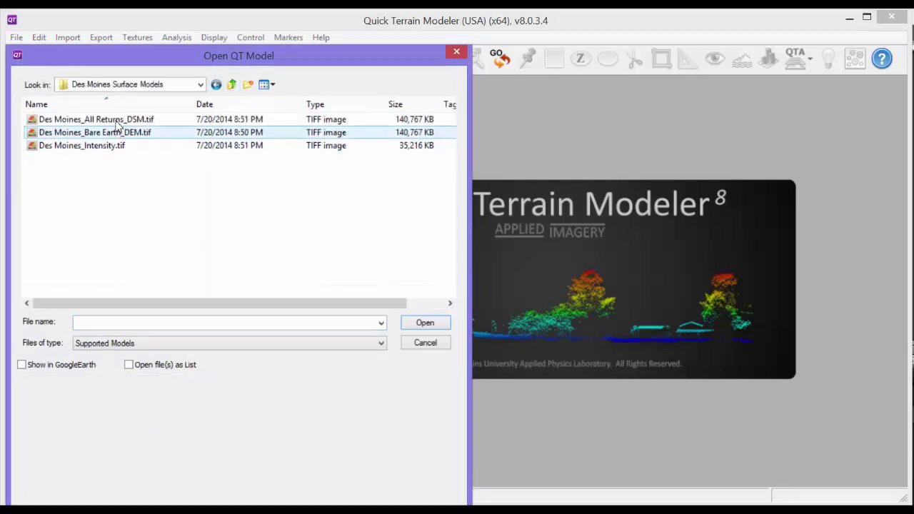
pyautogui.click(79, 119)
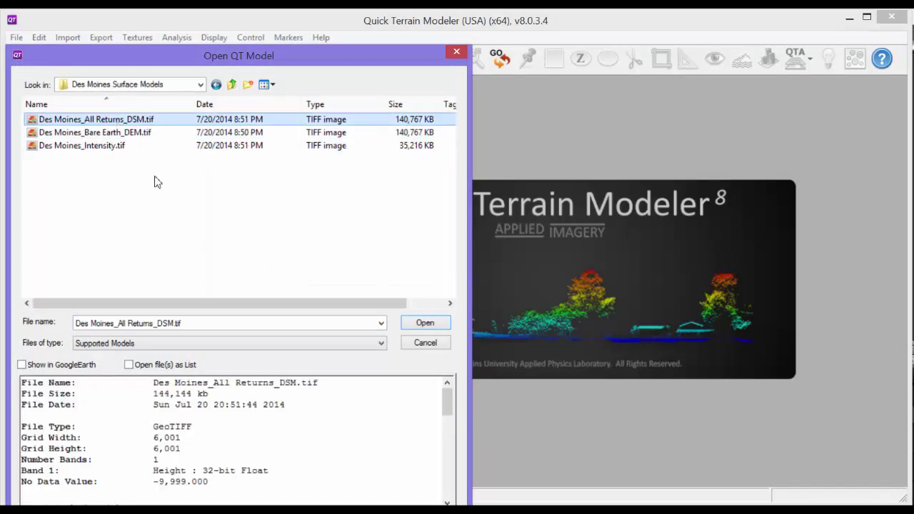
pyautogui.click(424, 323)
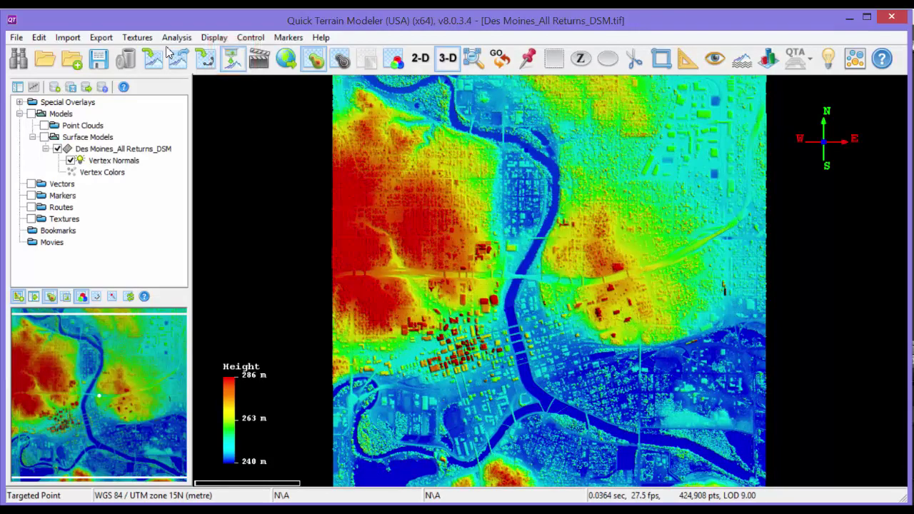
# - Load Des Moines_4Band_Mosaic.tif from the Des Moines 4Band Imagery folder as the terrain texture
pyautogui.click(233, 58)
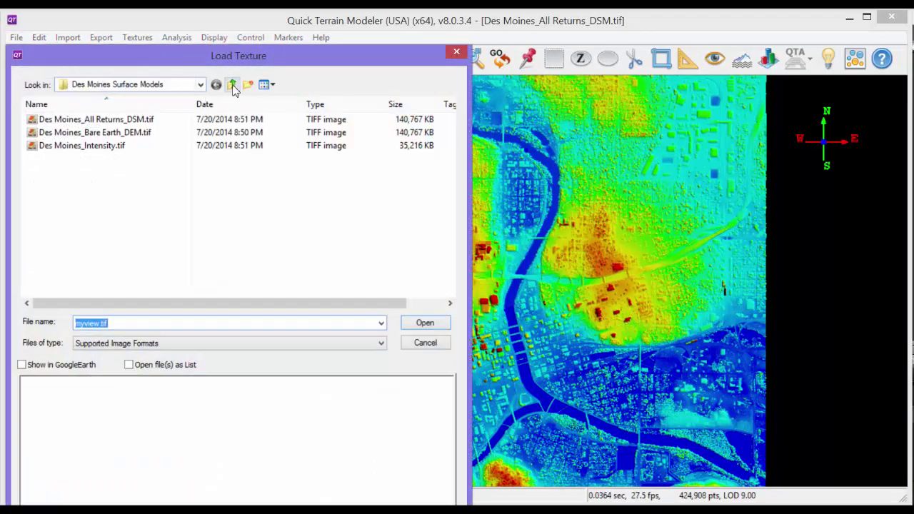
pyautogui.click(232, 84)
pyautogui.click(100, 120)
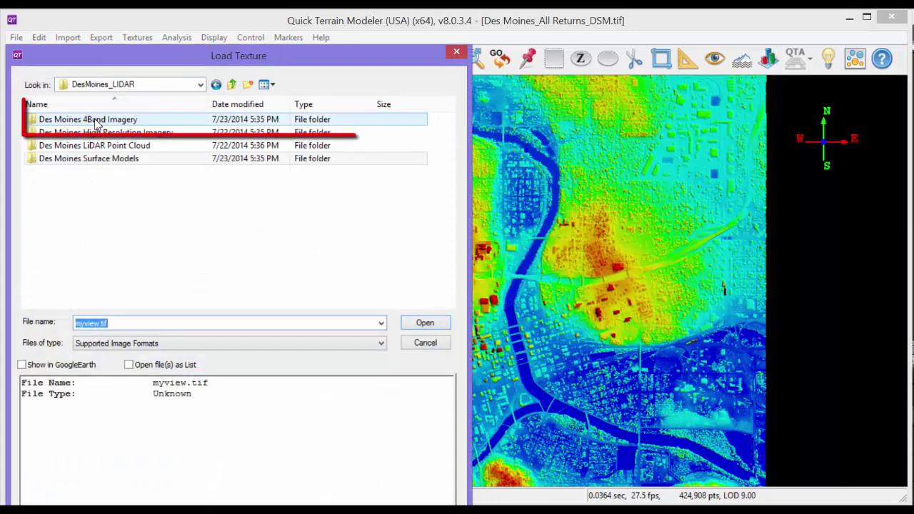
pyautogui.press('Return')
pyautogui.press('Down')
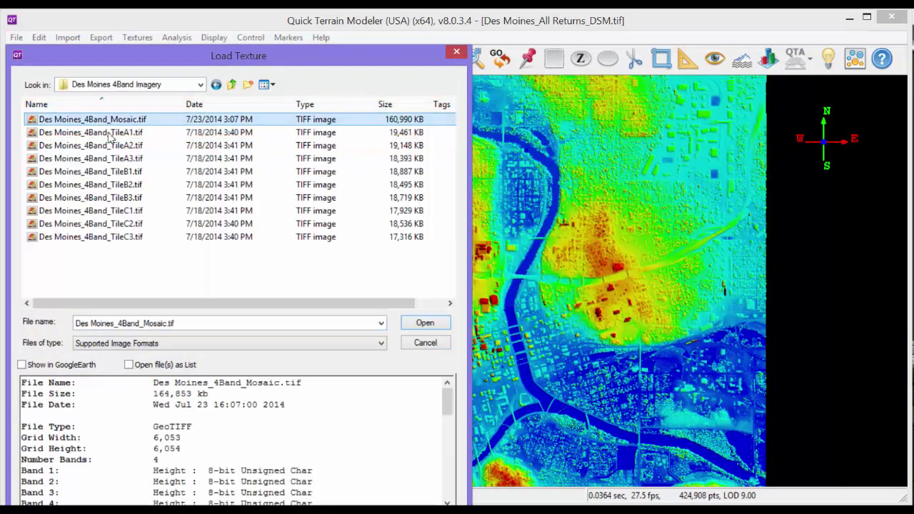
pyautogui.click(426, 323)
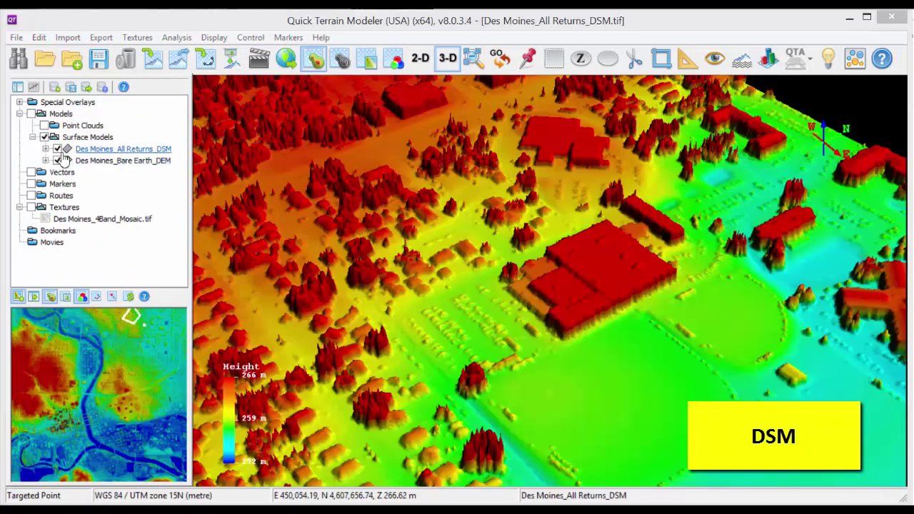
# - Switch the display to the bare-earth DEM in the model tree
pyautogui.click(58, 149)
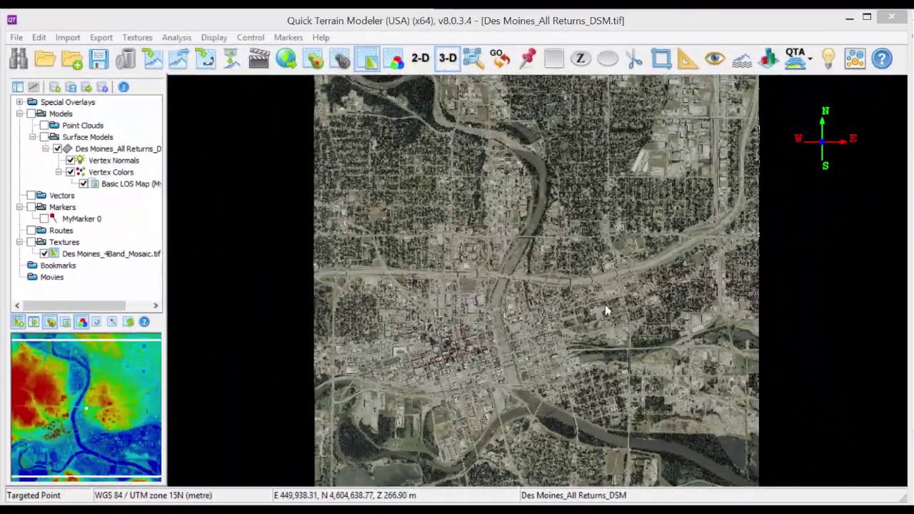
# - From a closer, rotated view, switch off the mosaic texture and enable Height Coloration
pyautogui.moveTo(605, 304); pyautogui.dragTo(553, 287)
pyautogui.scroll(5, 553, 288)
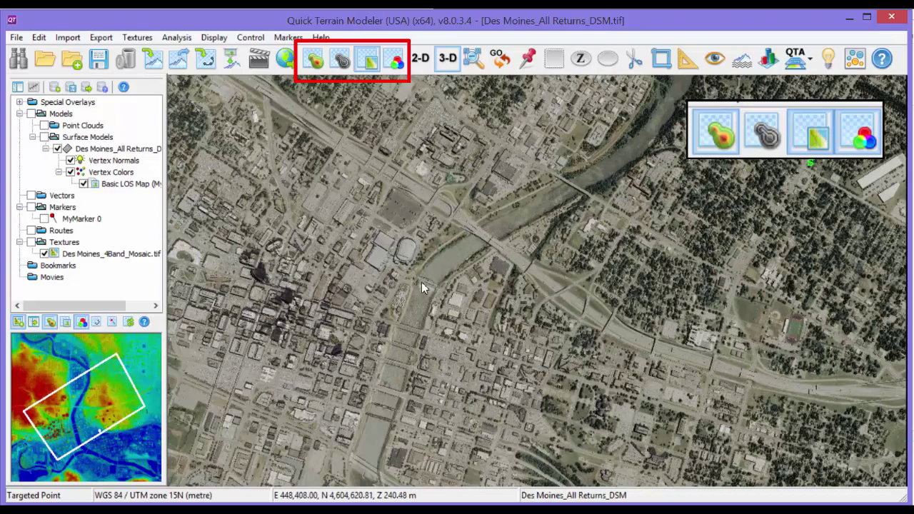
pyautogui.moveTo(421, 282); pyautogui.dragTo(450, 279)
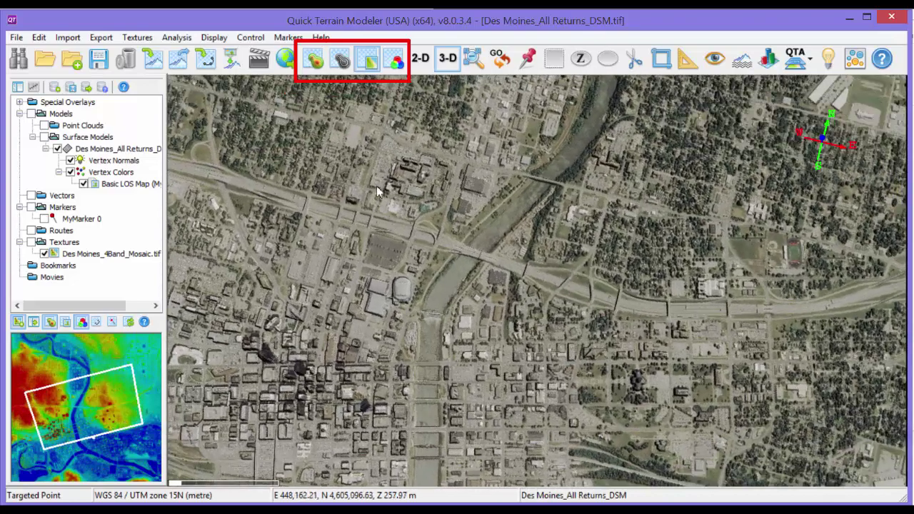
pyautogui.click(361, 63)
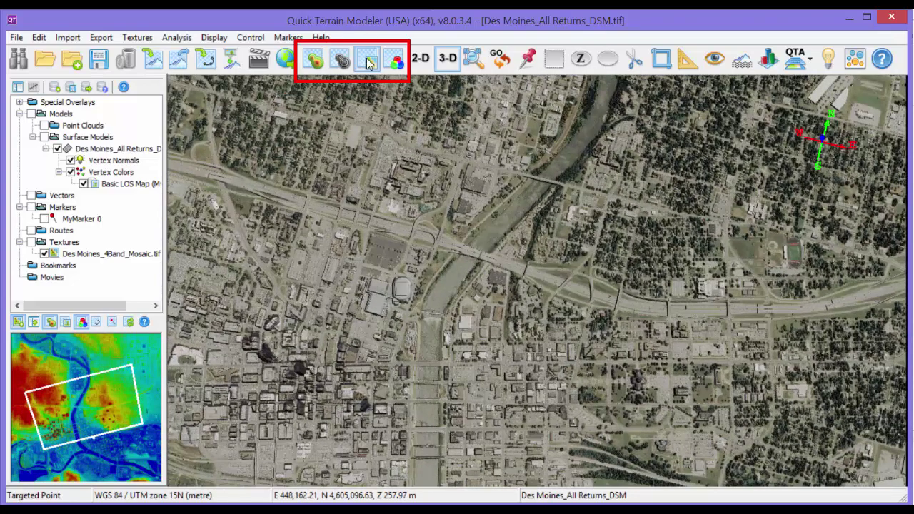
pyautogui.click(325, 63)
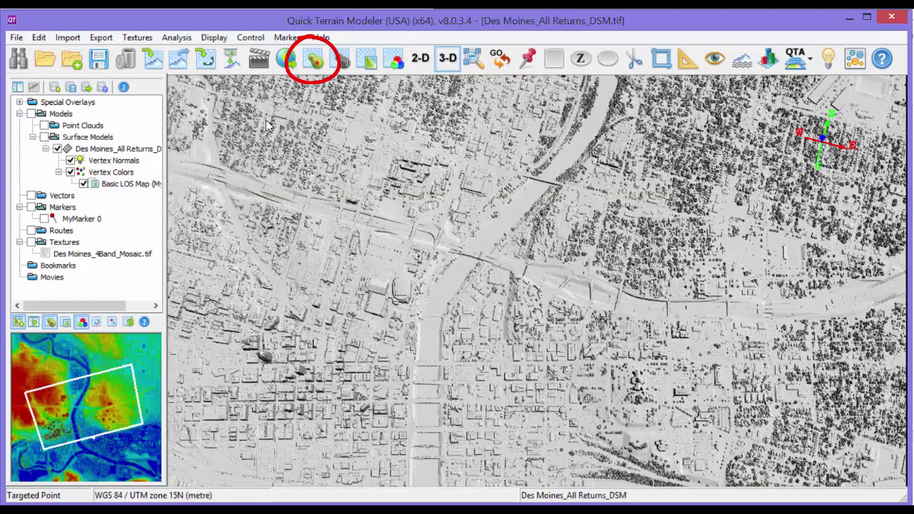
pyautogui.click(314, 63)
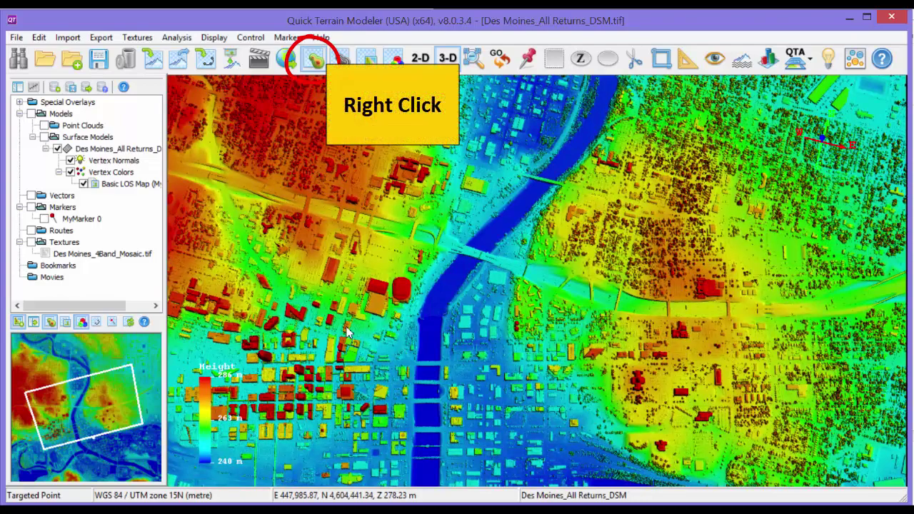
# - Change the Height Coloration palette to Earth Tones
pyautogui.rightClick(315, 63)
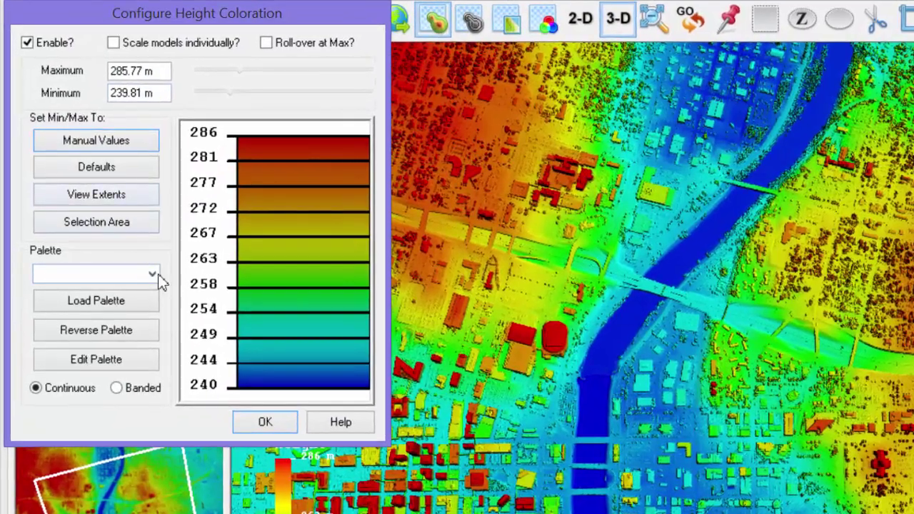
pyautogui.click(152, 275)
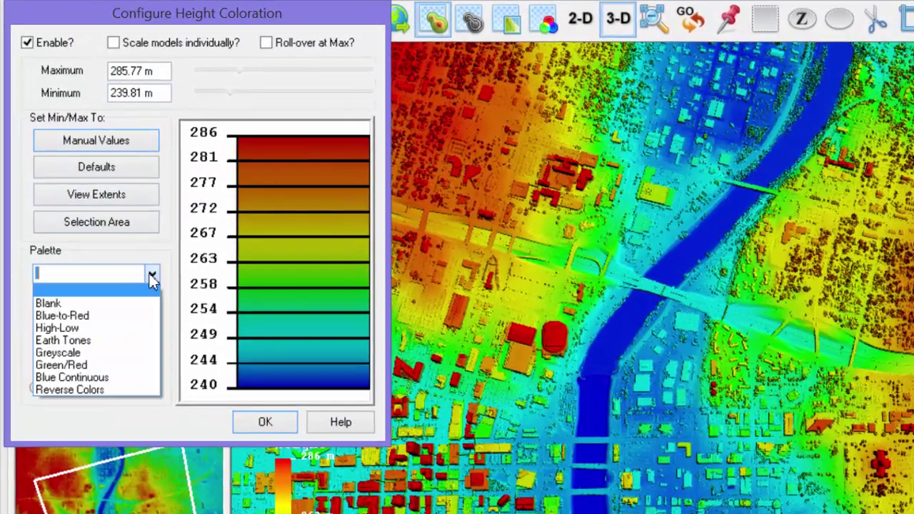
pyautogui.click(63, 341)
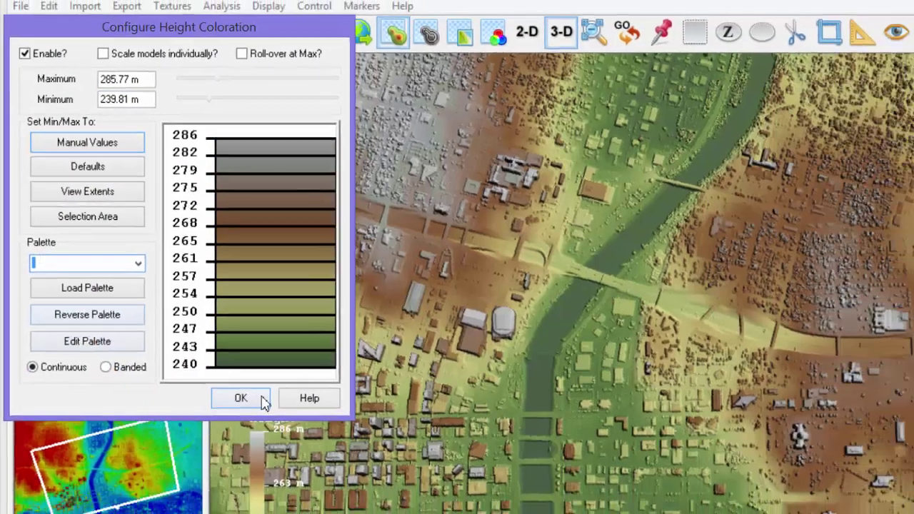
pyautogui.click(241, 398)
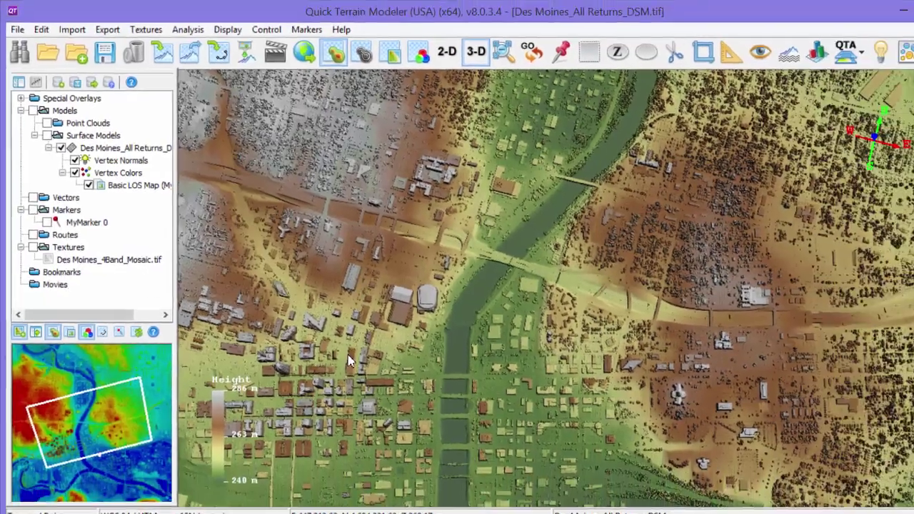
# - Pan to another downtown neighbourhood and zoom in closer with Z
pyautogui.moveTo(317, 335); pyautogui.dragTo(236, 256)
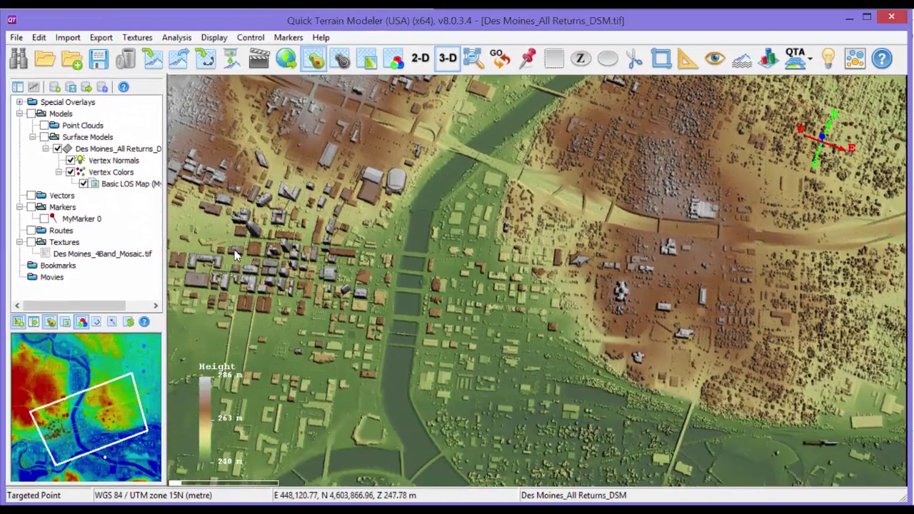
pyautogui.scroll(5, 318, 310)
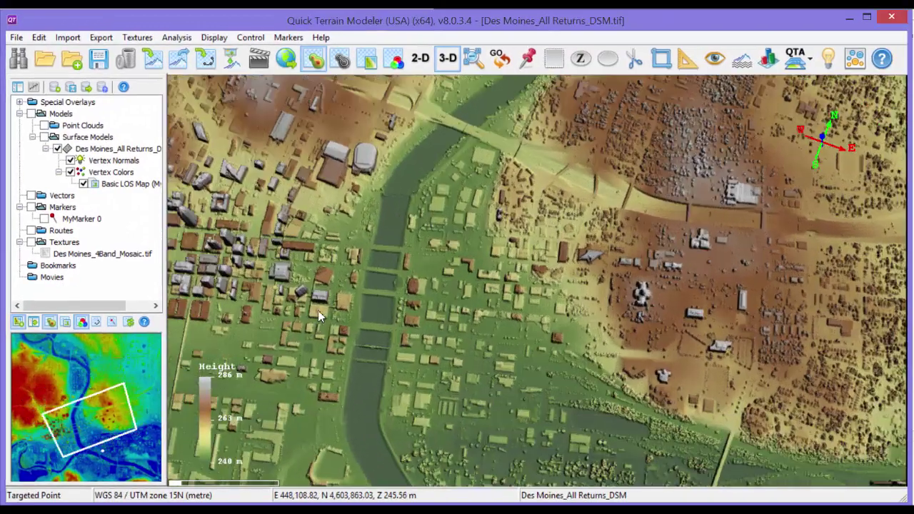
pyautogui.press('z')
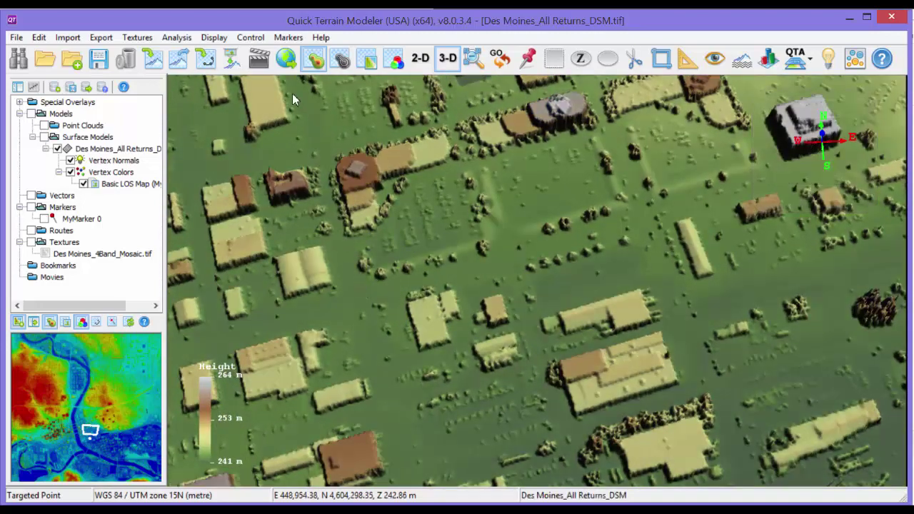
# - Turn off the red contour lines on the DSM
pyautogui.click(343, 62)
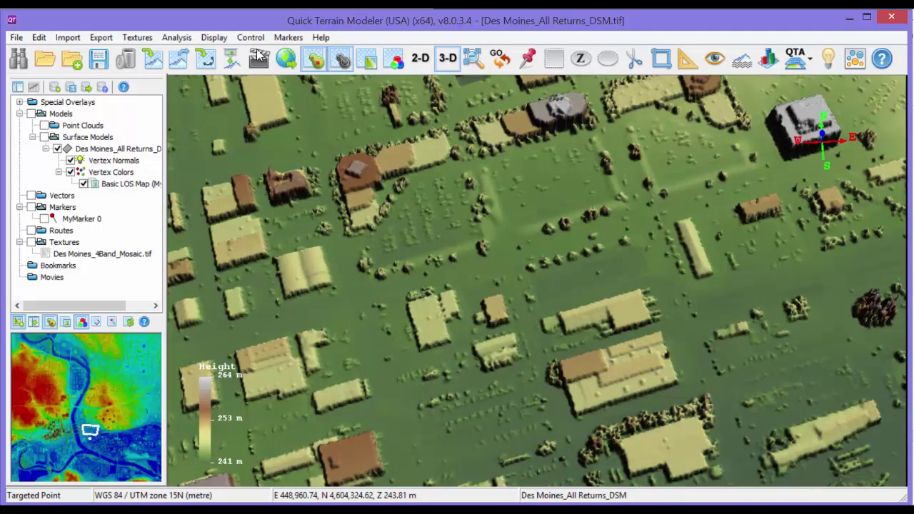
pyautogui.scroll(-10, 486, 313)
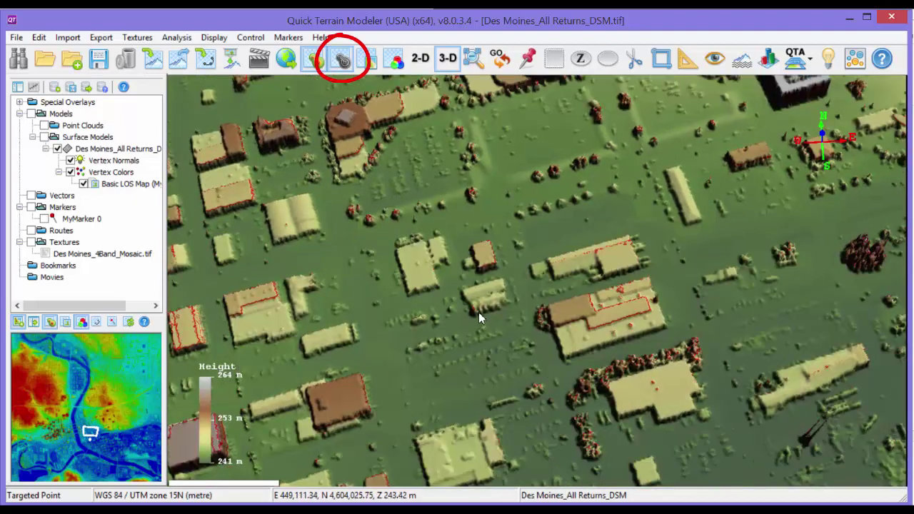
pyautogui.scroll(-5, 486, 314)
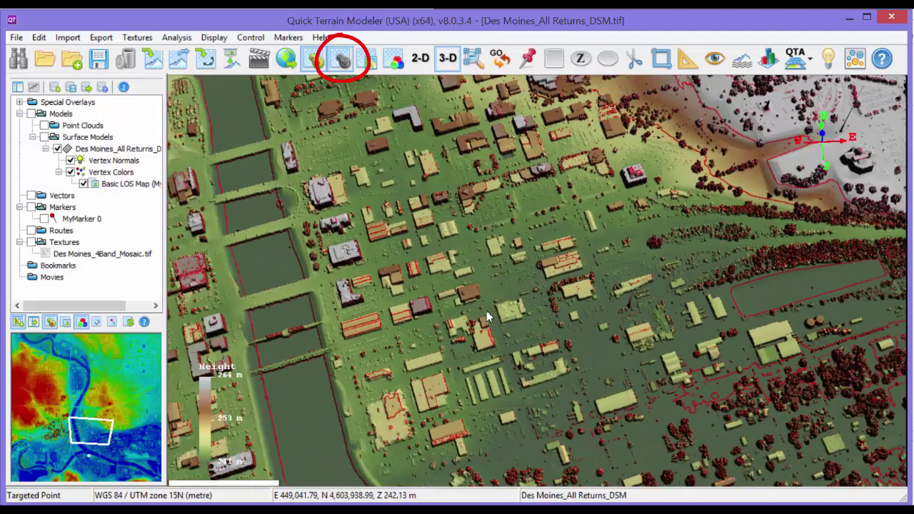
pyautogui.click(368, 60)
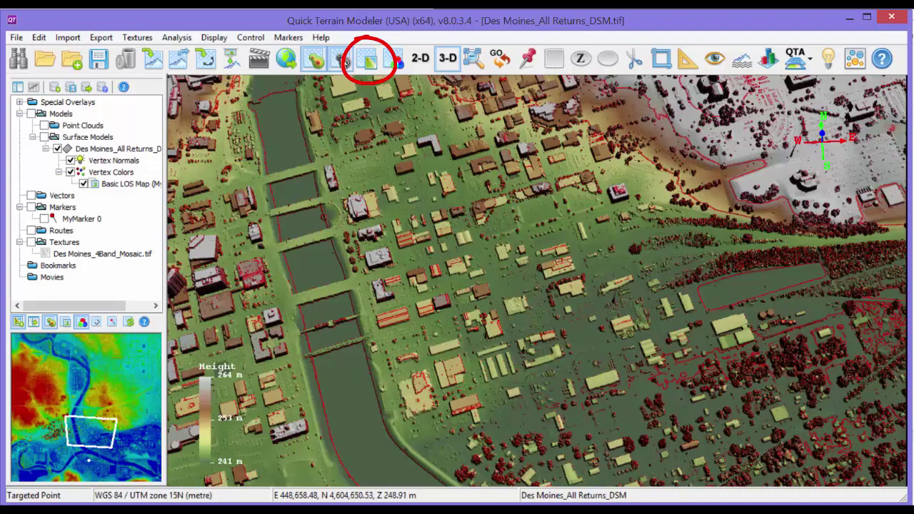
pyautogui.click(362, 62)
# - Preview the orthophoto texture from an orbited view, then return to height colours
pyautogui.click(370, 63)
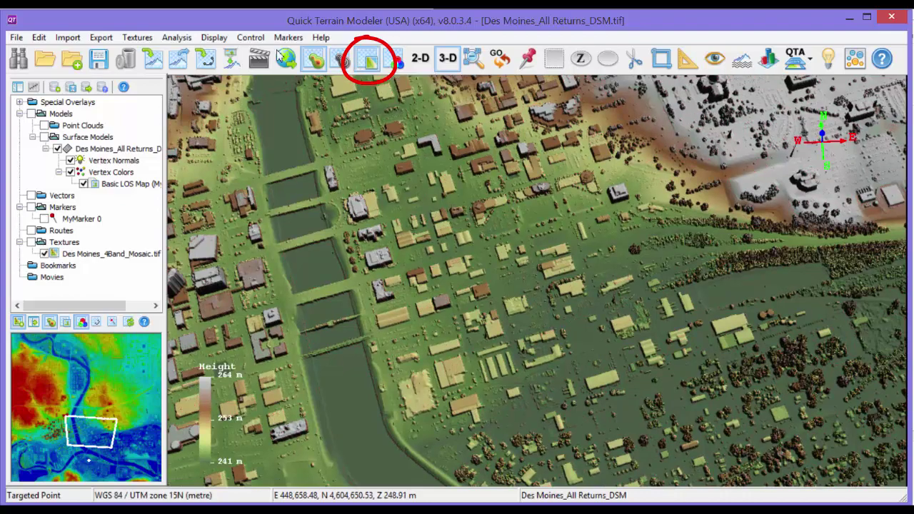
pyautogui.moveTo(497, 303); pyautogui.dragTo(314, 224)
pyautogui.click(366, 62)
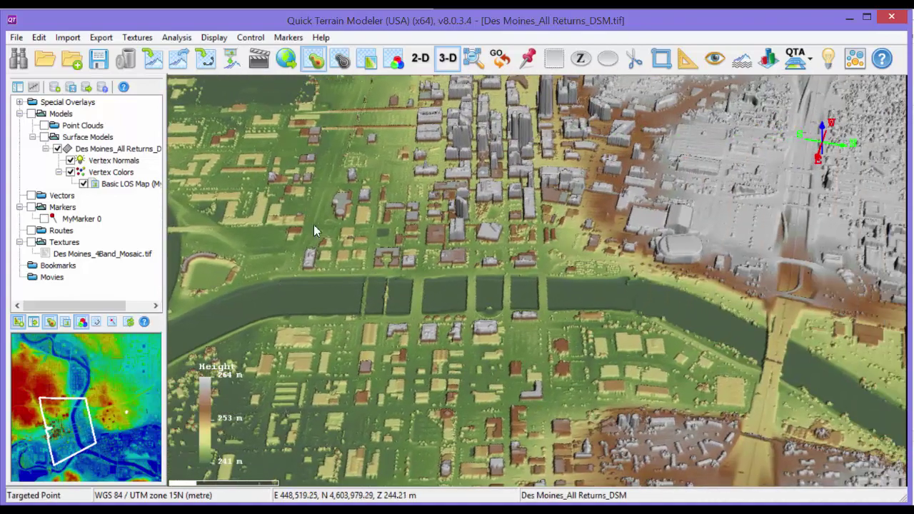
# - Show line-of-sight shading on the rotated terrain with elevation colouring turned off
pyautogui.click(398, 62)
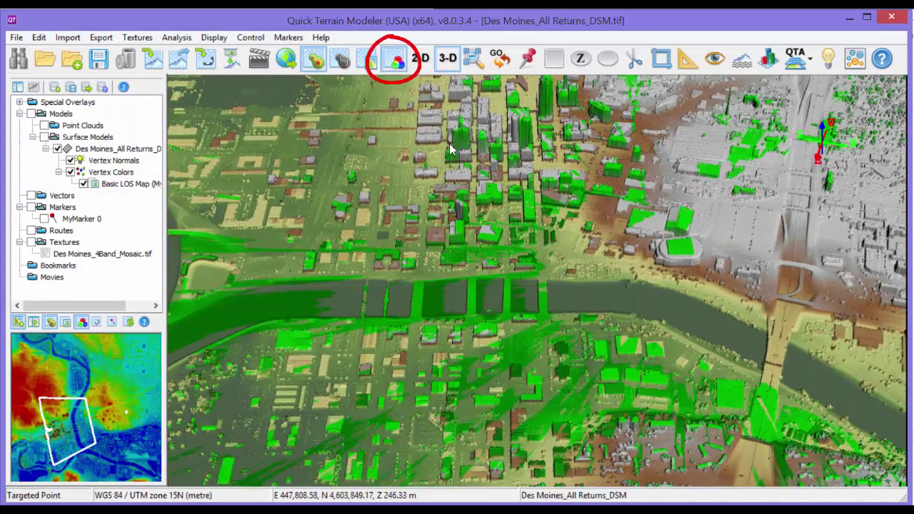
pyautogui.moveTo(457, 235); pyautogui.dragTo(360, 200)
pyautogui.click(318, 61)
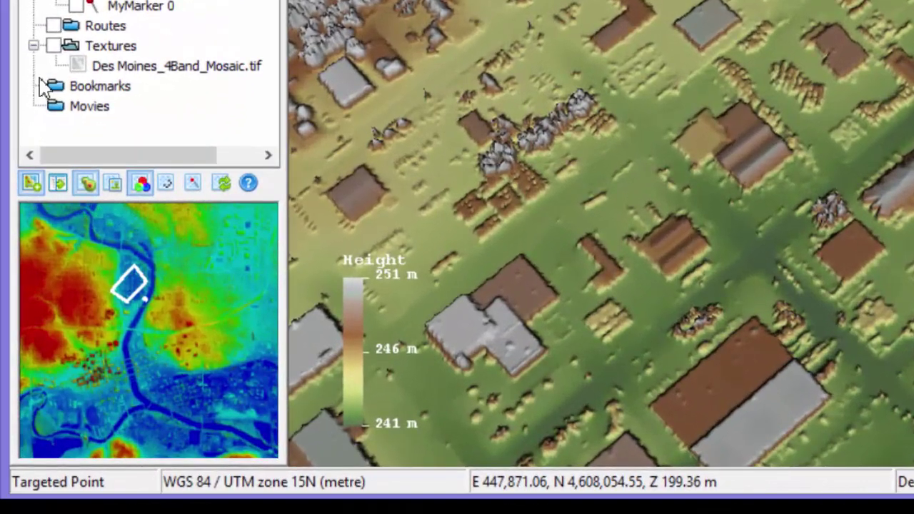
# - Set the overview map to show the satellite texture with the green LOS overlay
pyautogui.click(112, 181)
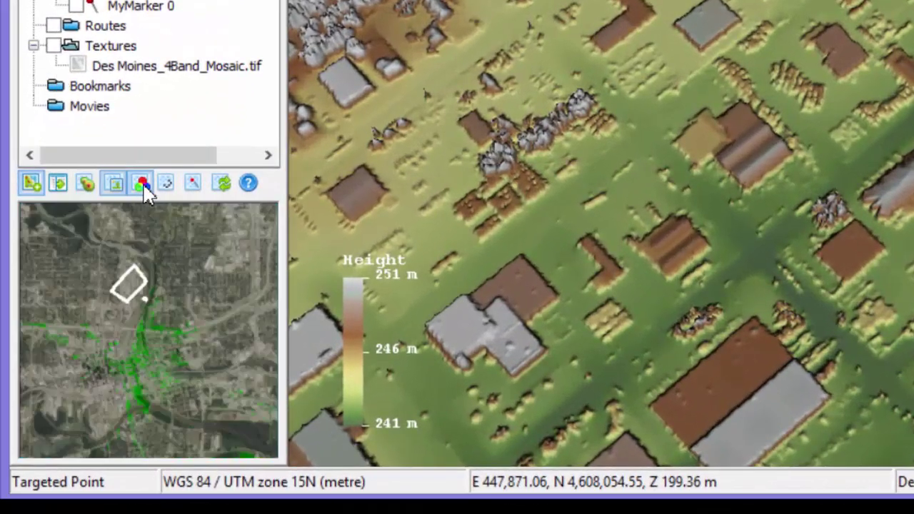
pyautogui.click(142, 187)
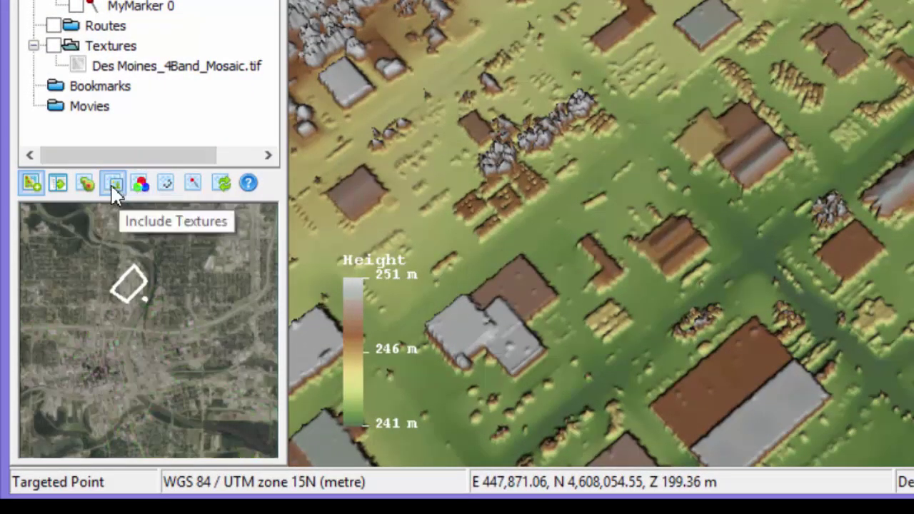
pyautogui.click(123, 184)
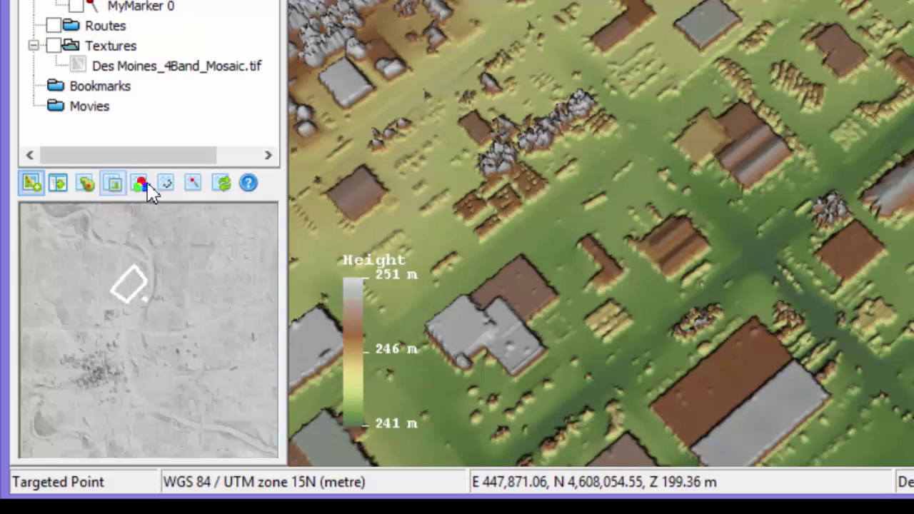
pyautogui.click(143, 187)
pyautogui.click(87, 185)
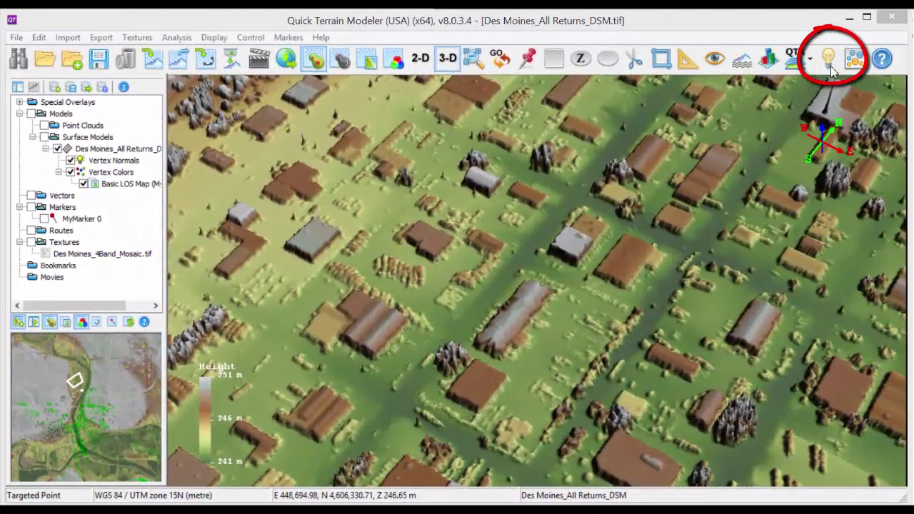
# - In QT Lighting Manager, reset Global Brightness, set sun time, and Ctrl-drag the light direction
pyautogui.click(830, 60)
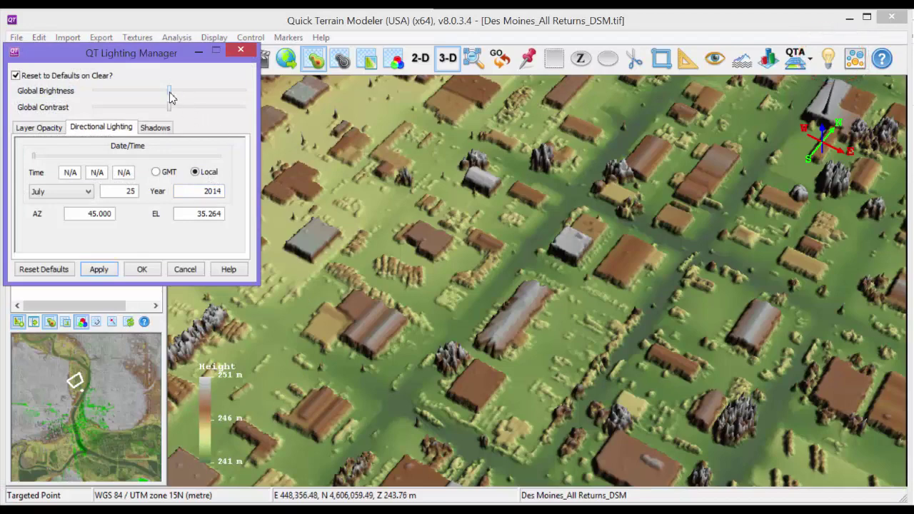
pyautogui.moveTo(171, 94)
pyautogui.mouseDown()
pyautogui.moveTo(195, 94)
pyautogui.moveTo(139, 107)
pyautogui.moveTo(168, 108)
pyautogui.mouseUp()
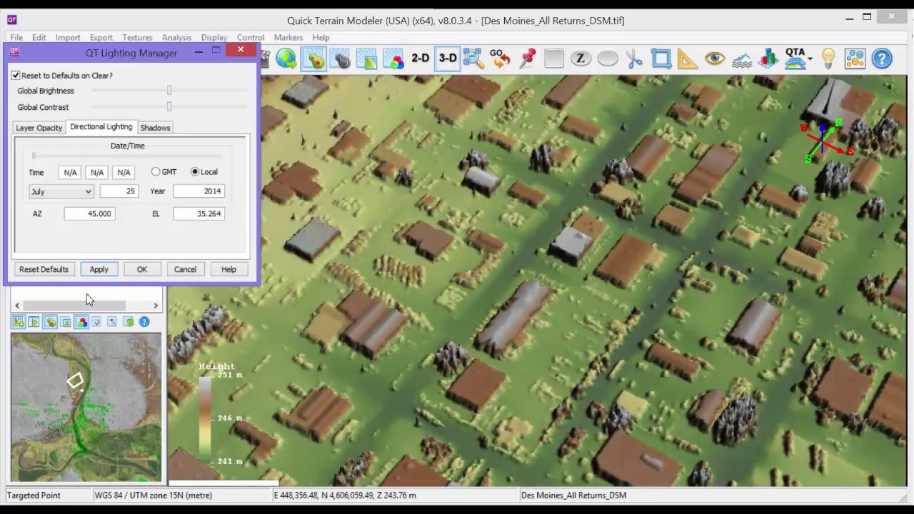
pyautogui.click(70, 274)
pyautogui.moveTo(37, 159); pyautogui.dragTo(60, 141)
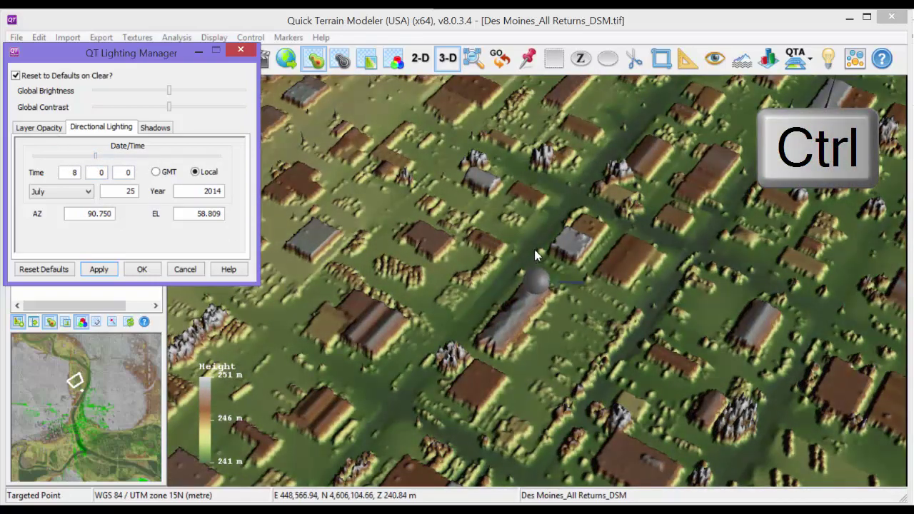
pyautogui.keyDown('ctrl'); pyautogui.moveTo(537, 255); pyautogui.dragTo(607, 296); pyautogui.keyUp('ctrl')
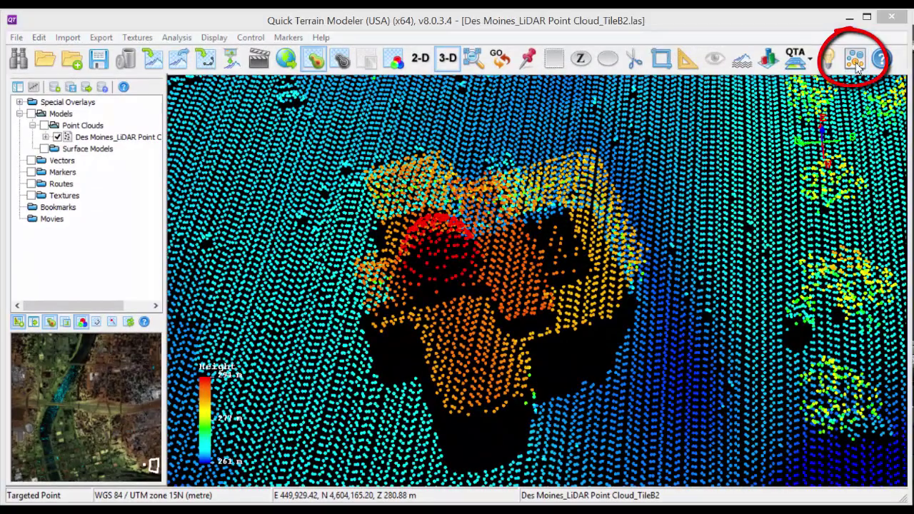
# - Increase the TileB2 point size with the Cloud Point Appearance Size slider
pyautogui.click(855, 59)
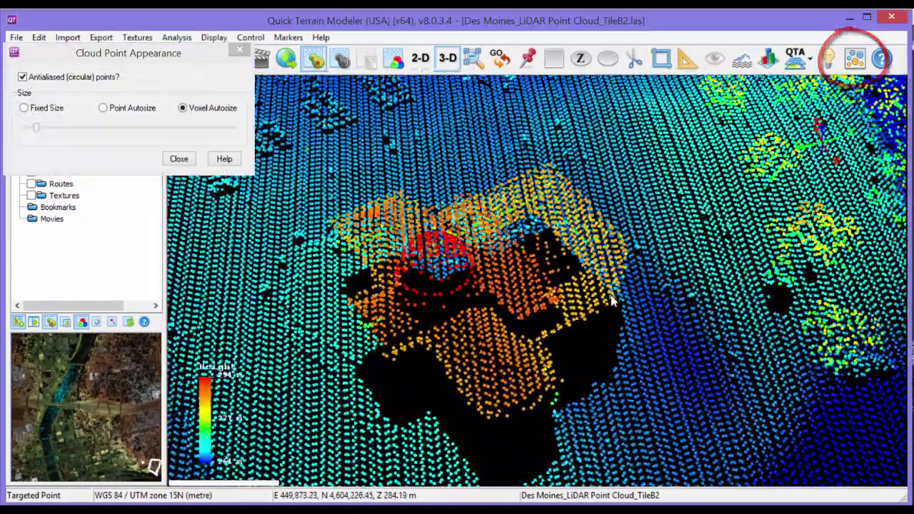
pyautogui.moveTo(611, 300); pyautogui.dragTo(668, 289)
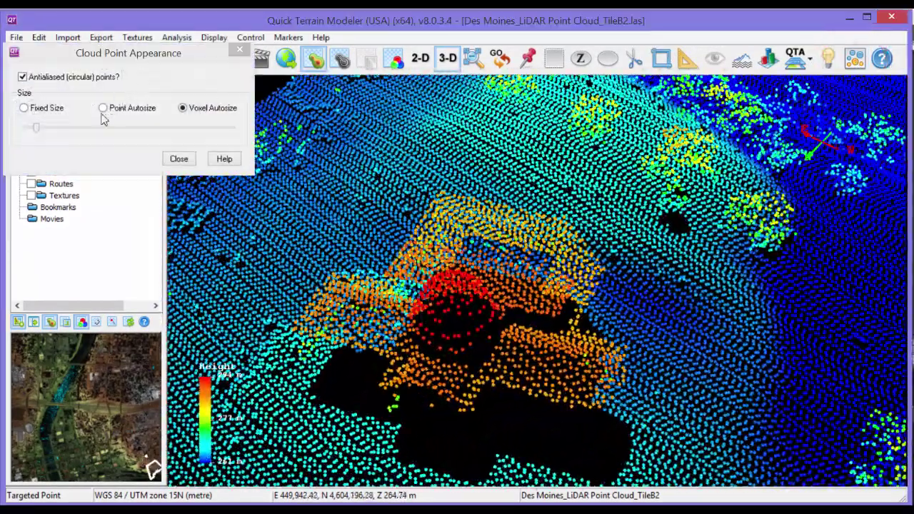
pyautogui.moveTo(37, 128)
pyautogui.mouseDown()
pyautogui.moveTo(77, 133)
pyautogui.moveTo(47, 133)
pyautogui.mouseUp()
pyautogui.click(357, 314)
pyautogui.moveTo(390, 315); pyautogui.dragTo(472, 315)
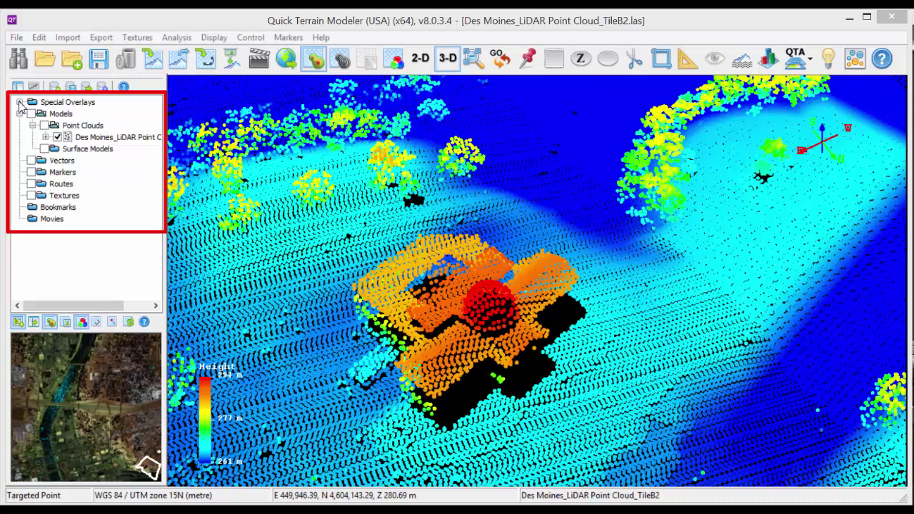
# - Enable the Crosshairs overlay under Special Overlays, keeping Compass off and the Height legend visible
pyautogui.doubleClick(68, 103)
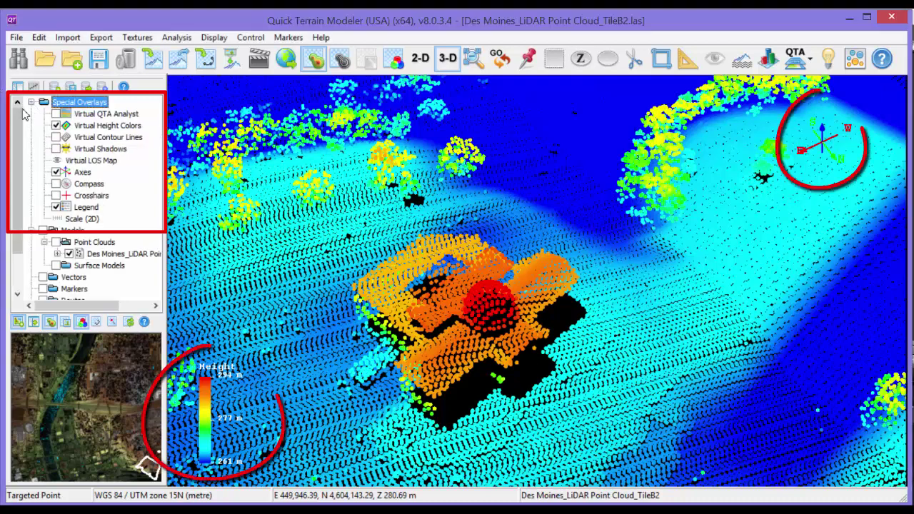
pyautogui.click(57, 183)
pyautogui.click(56, 195)
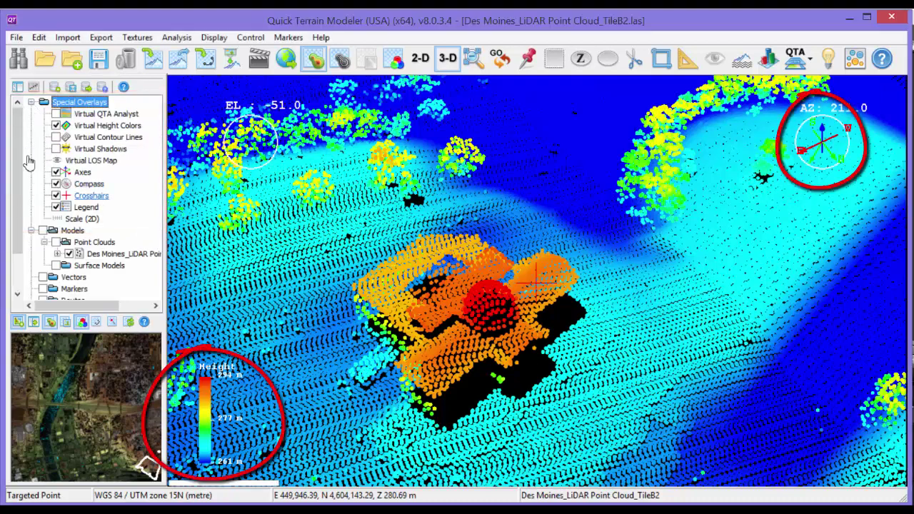
pyautogui.click(56, 184)
pyautogui.click(56, 207)
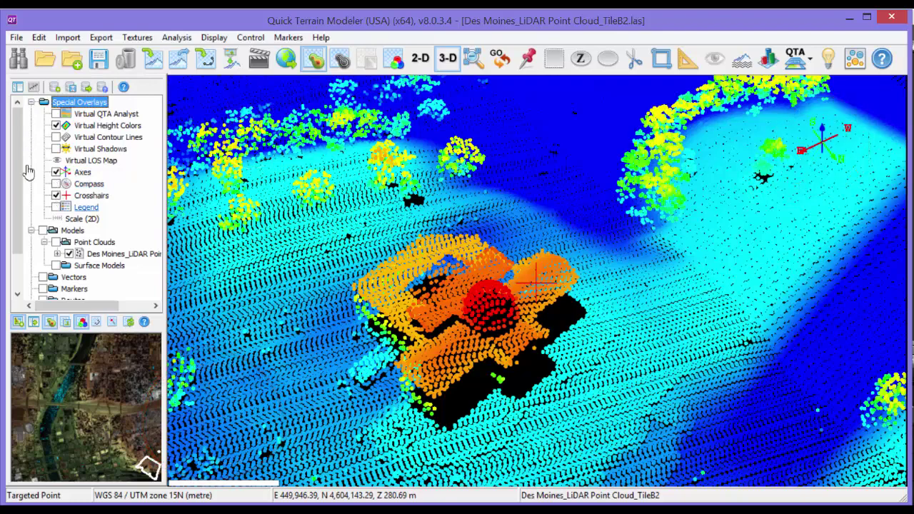
pyautogui.click(57, 208)
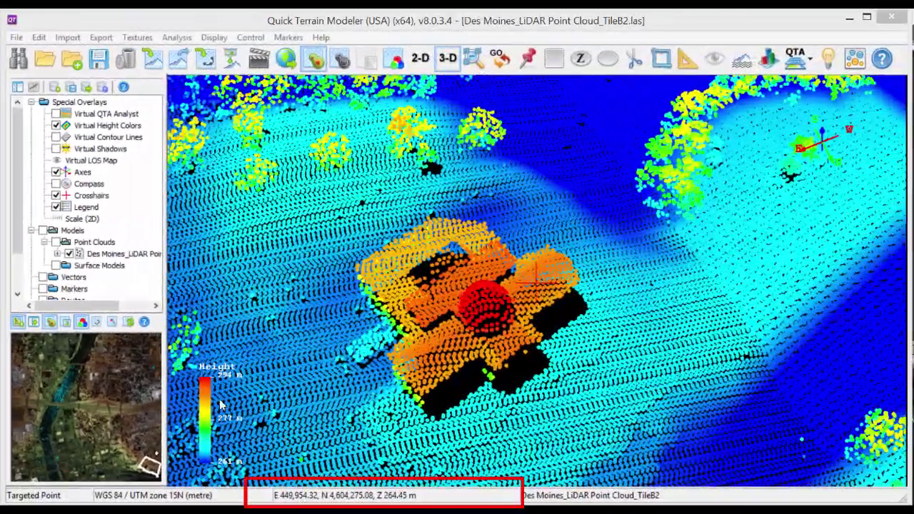
# - Set the status bar coordinate display units to MGRS in Status Bar Options
pyautogui.doubleClick(300, 498)
pyautogui.moveTo(141, 55); pyautogui.dragTo(297, 280)
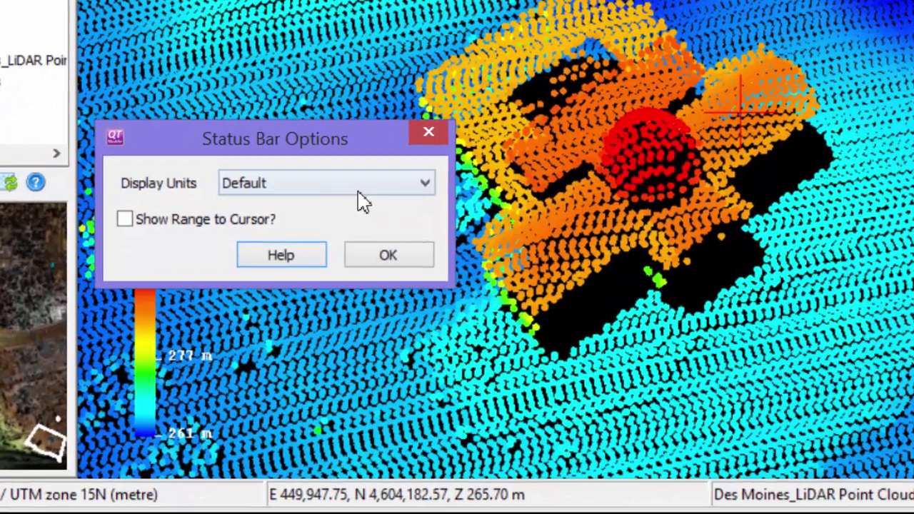
pyautogui.click(357, 187)
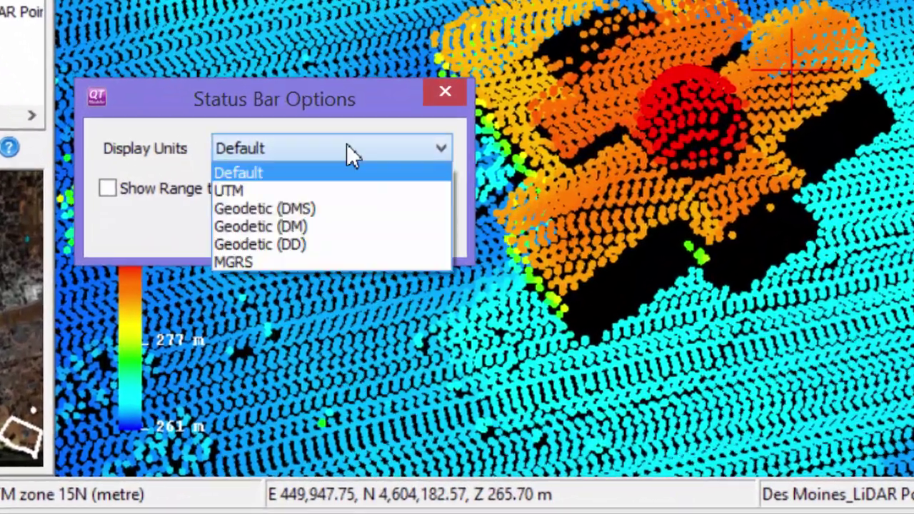
pyautogui.click(273, 285)
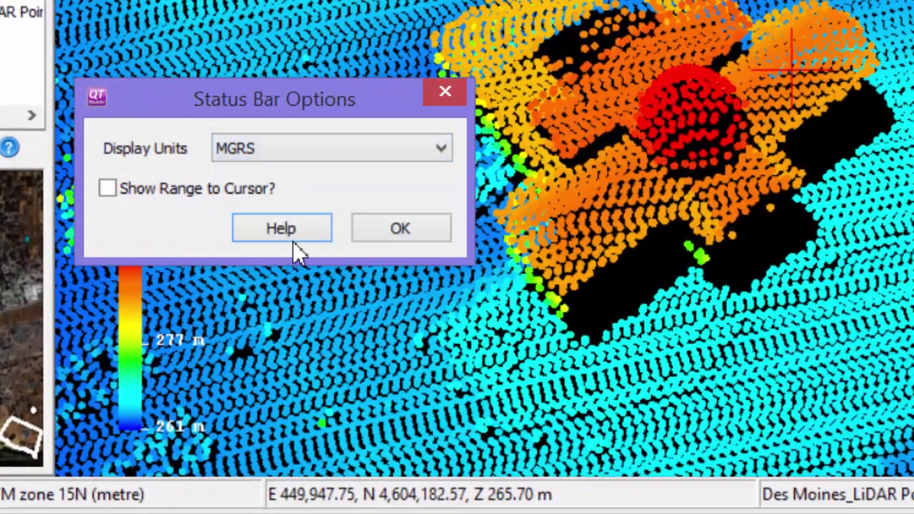
pyautogui.press('Return')
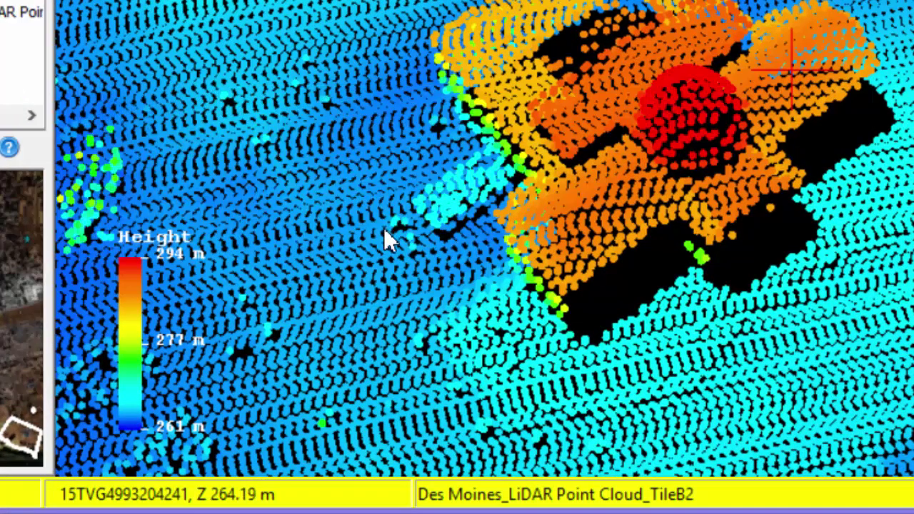